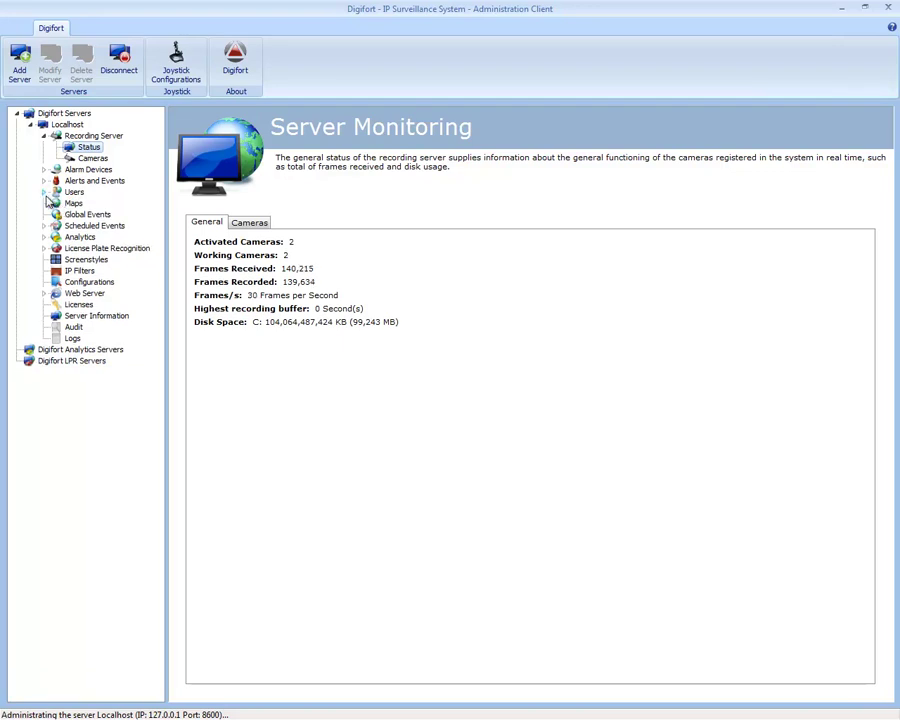
- Open the Maps register for the Localhost server
left_click(58, 203)
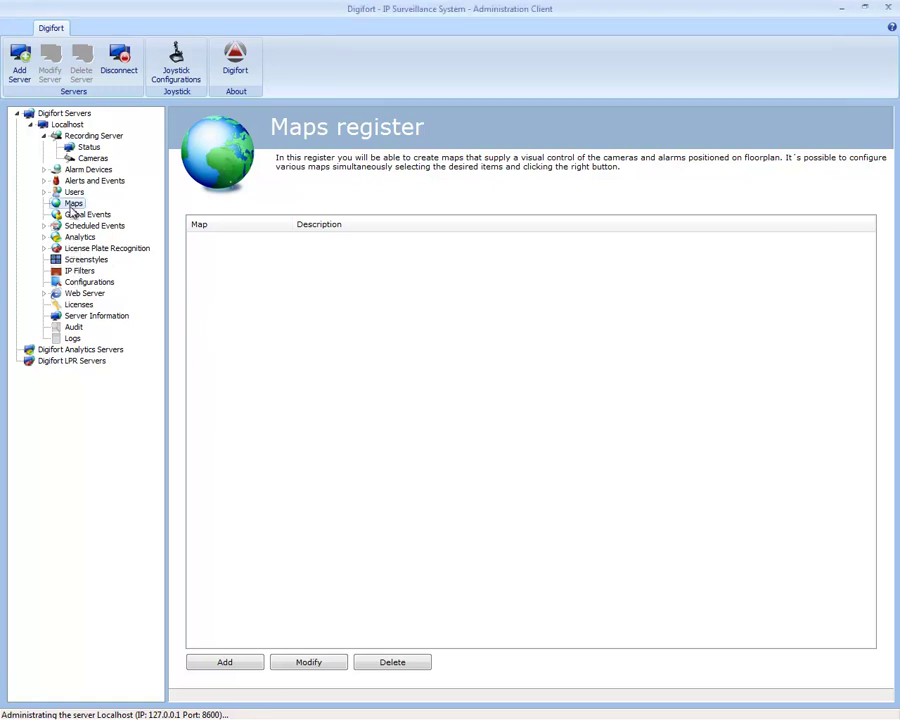
left_click(233, 662)
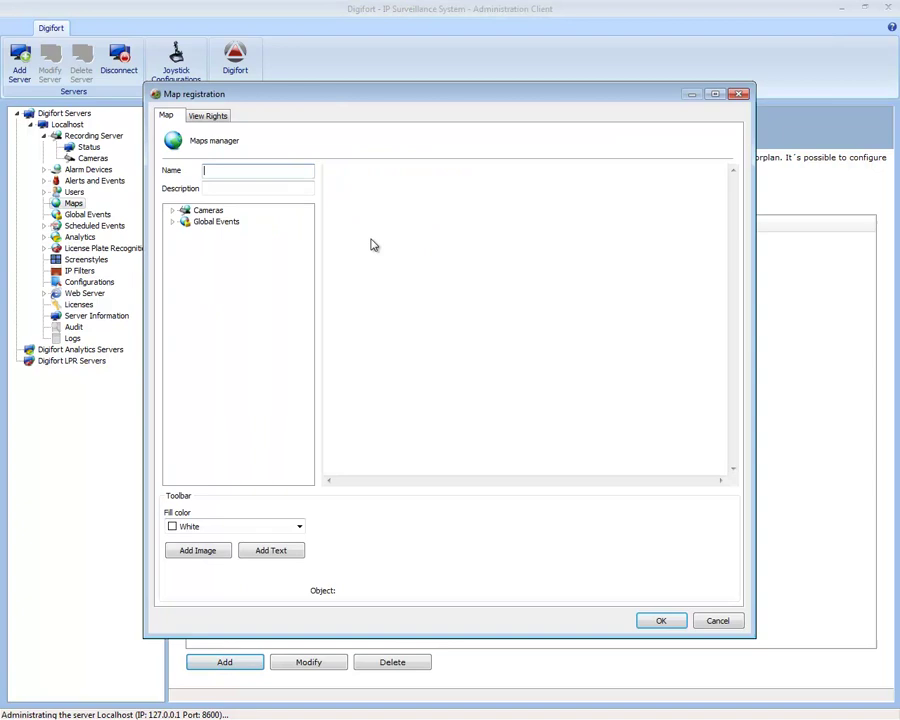
left_click_drag(305, 101, 310, 56)
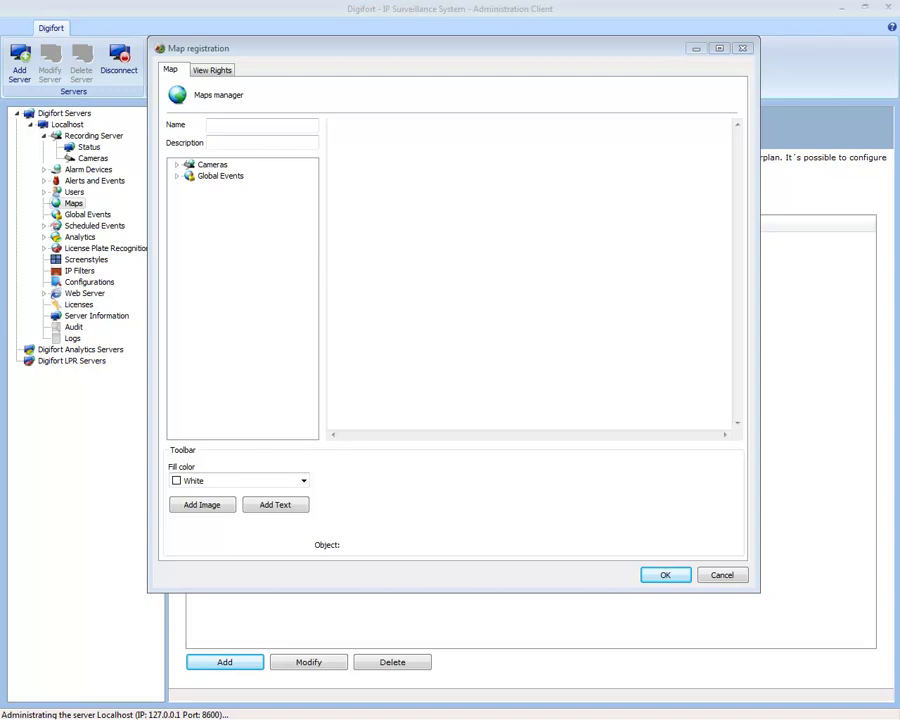
- Enter Office_Level1 as the new map's name and move to Description
left_click(262, 124)
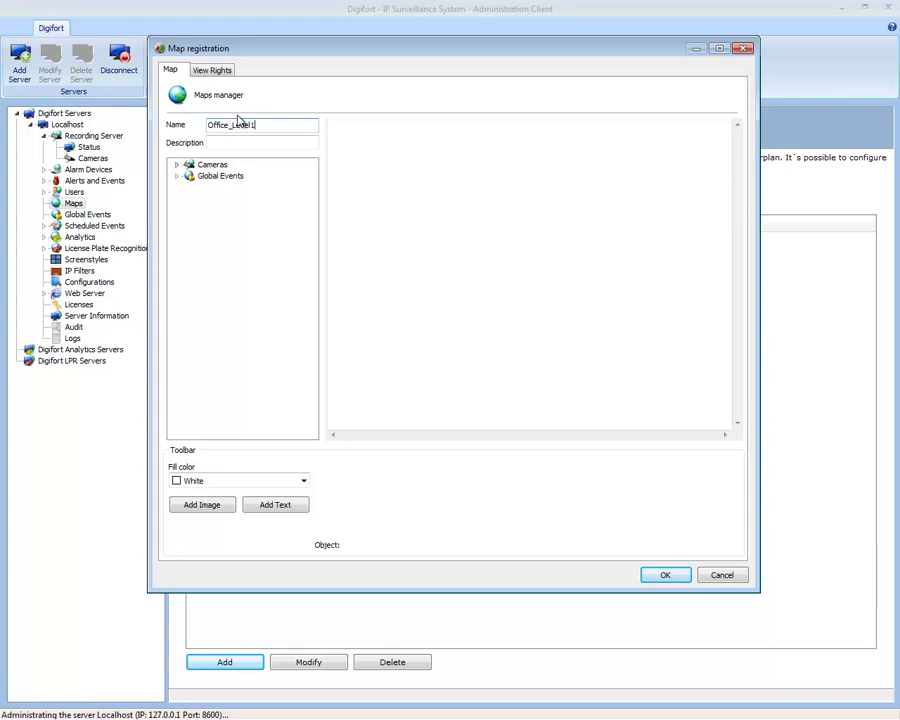
key("Tab")
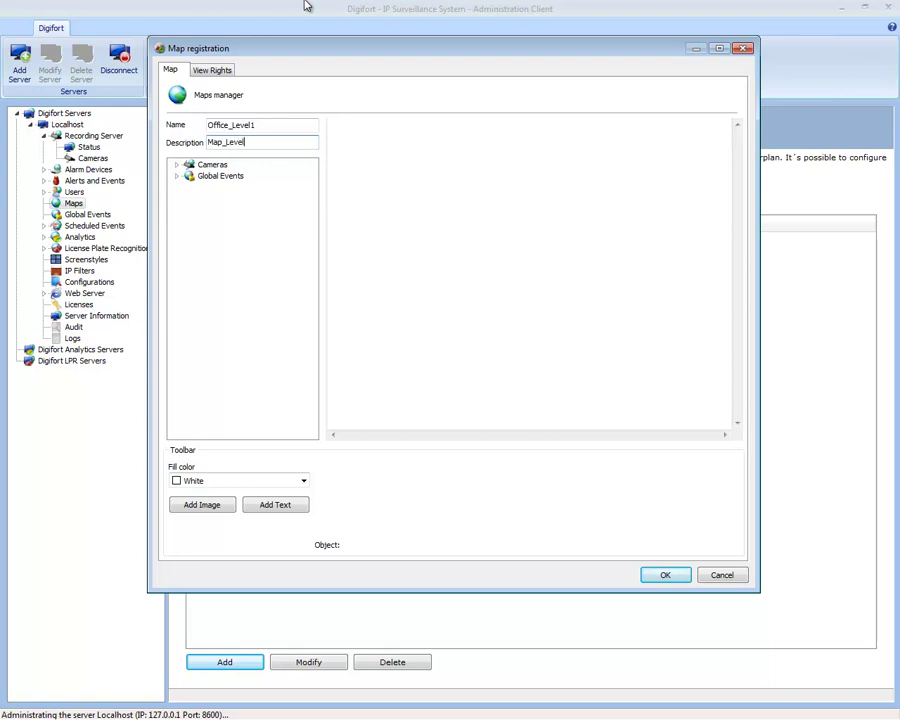
- Enter description Map_Level 1 and load Office.jpg from the Desktop as the background
type("Map_Level 1")
left_click(226, 502)
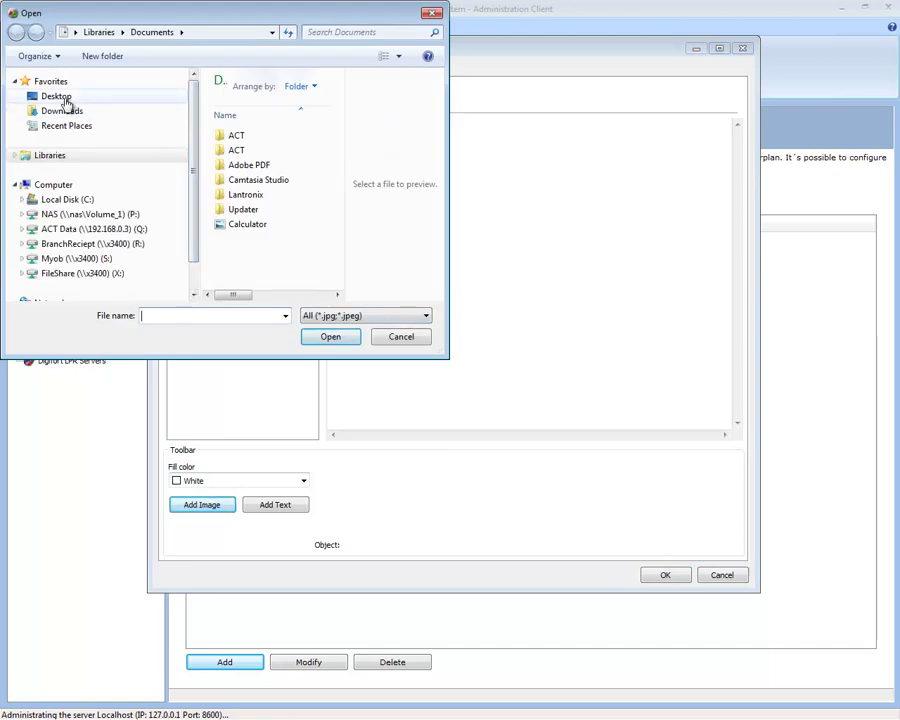
left_click(63, 99)
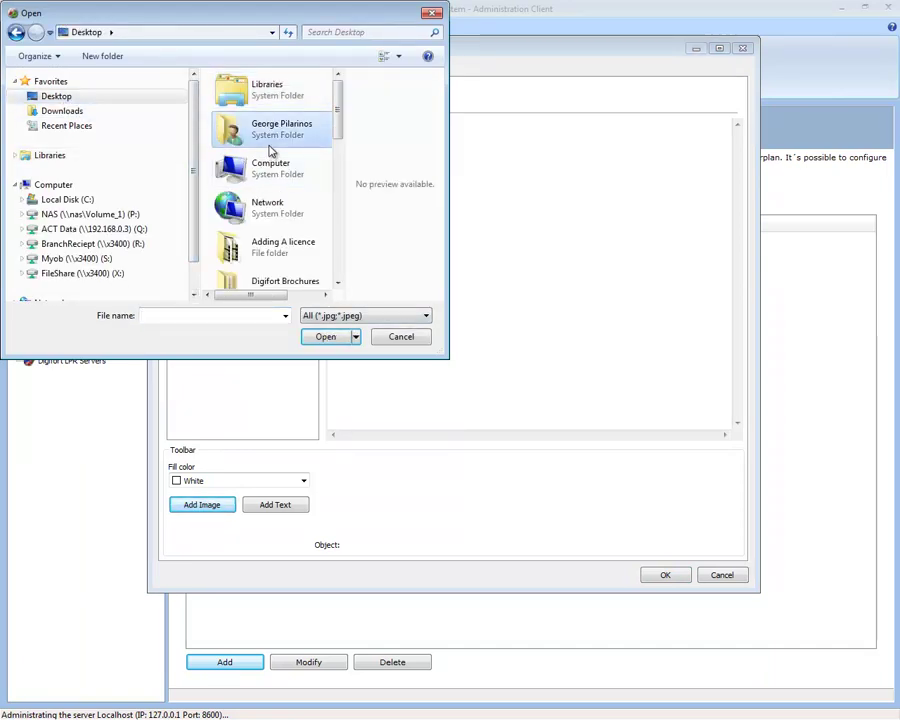
scroll(272, 200, "down", 5)
left_click(262, 266)
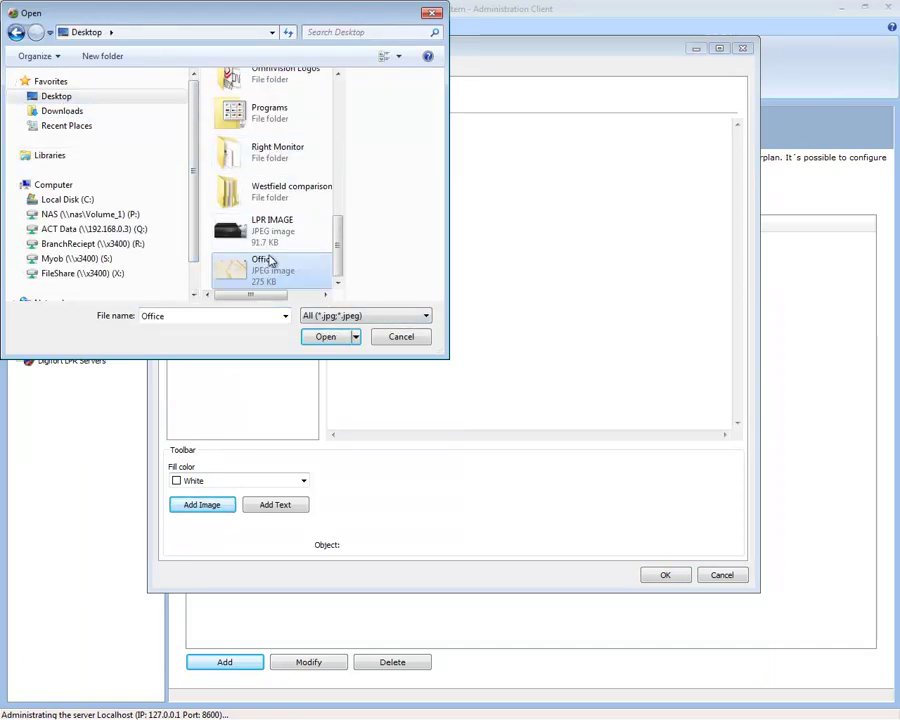
left_click(330, 337)
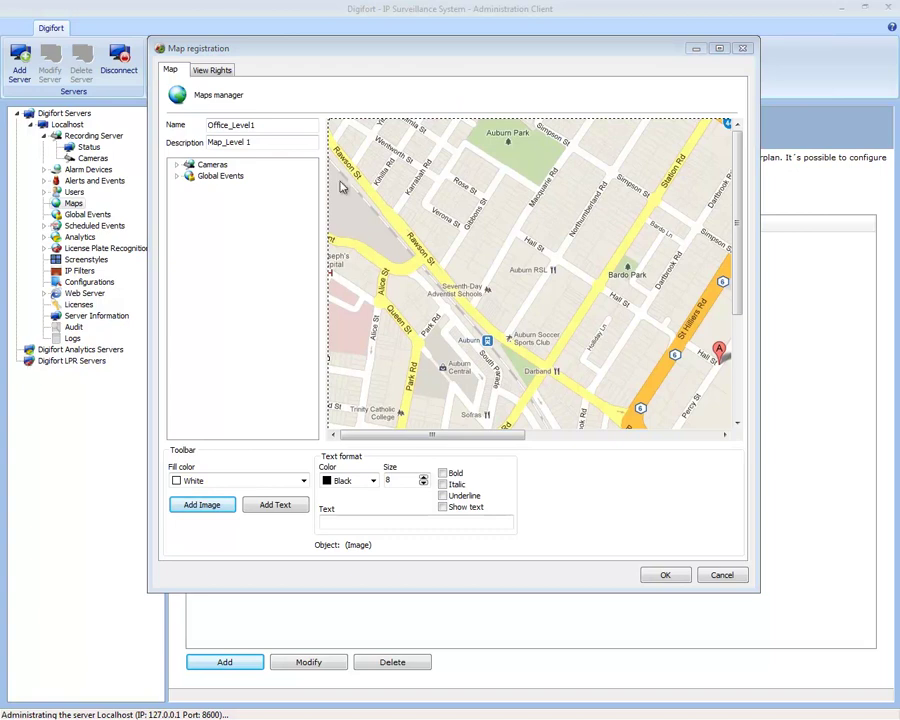
- Reposition the street-map image in the canvas and enlarge the Map registration window
left_click_drag(347, 165, 311, 100)
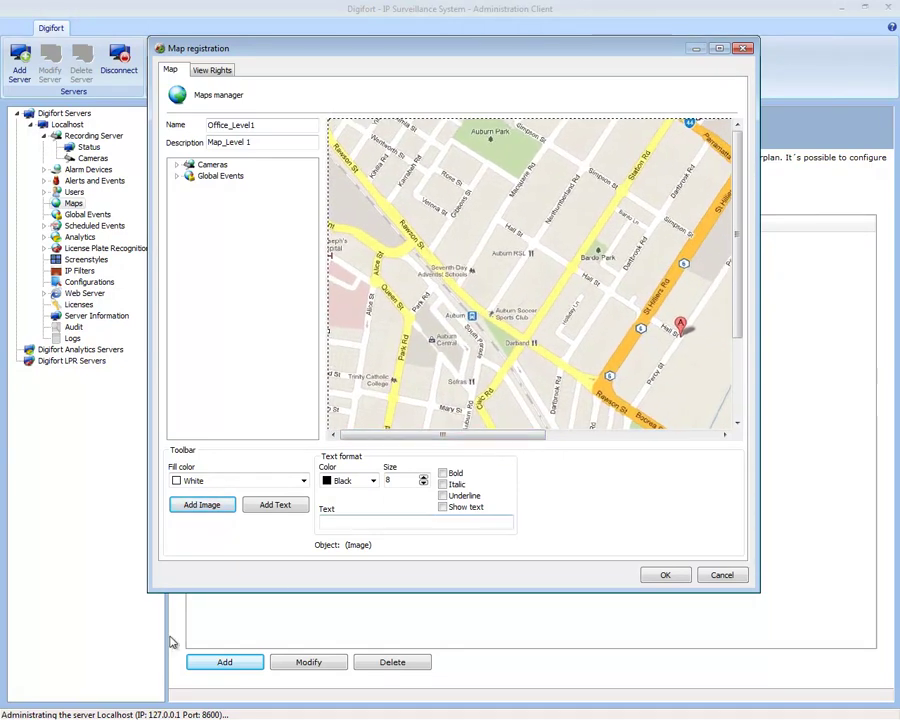
left_click_drag(145, 589, 83, 677)
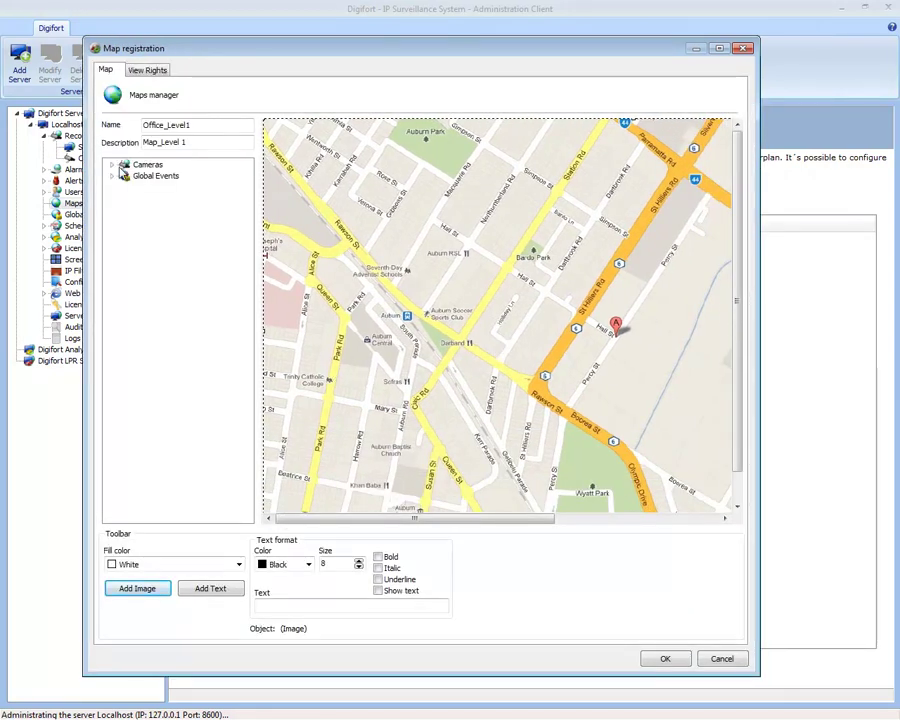
- Place 01 - Front Camera on the map beside the red marker
left_click(112, 165)
left_click(172, 176)
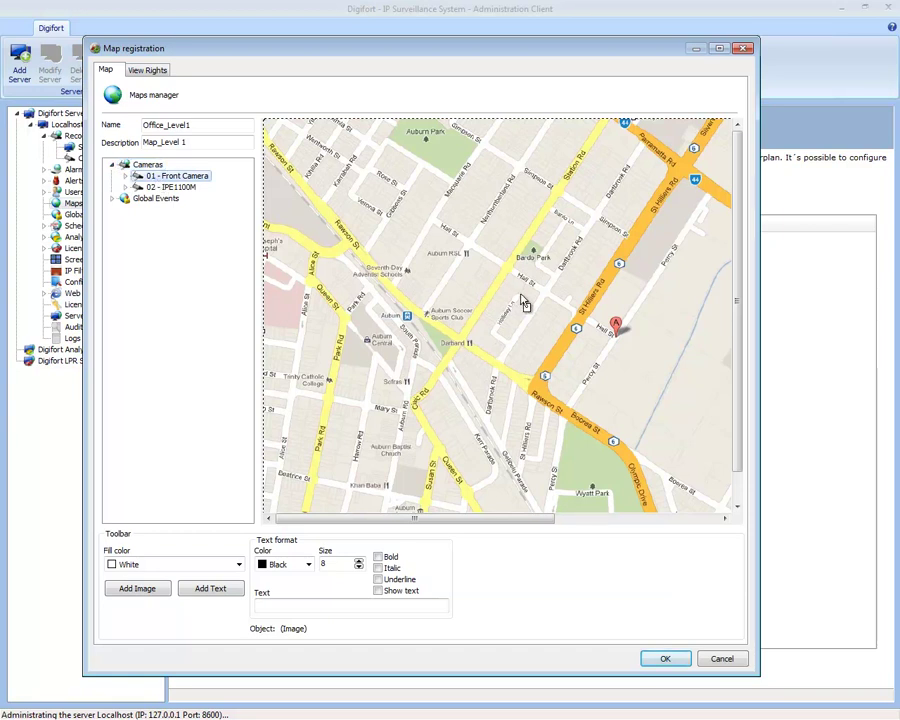
left_click(586, 315)
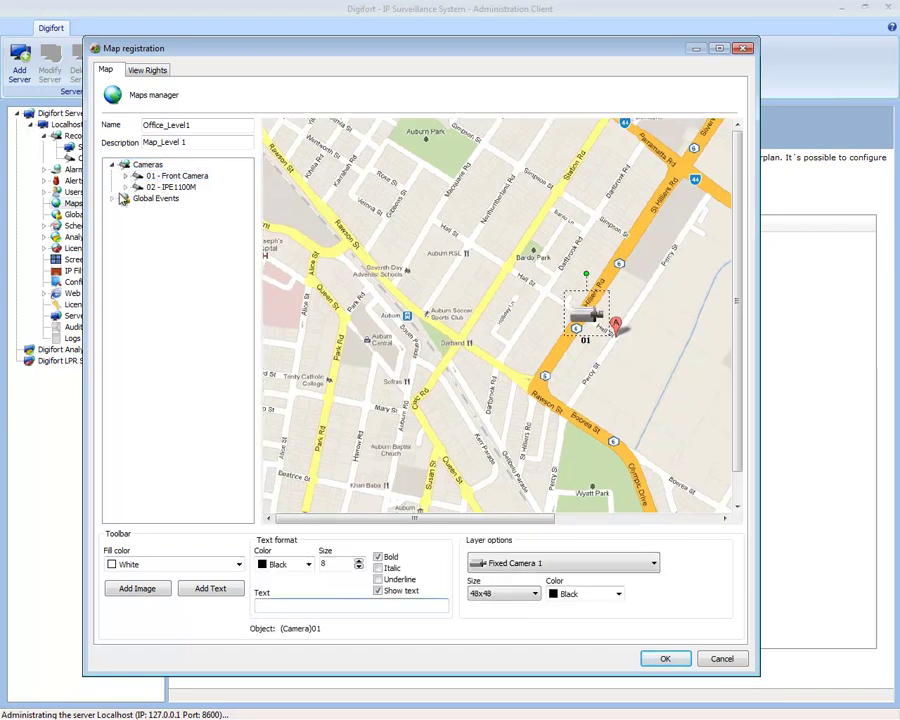
- Place camera 02 - IPE1100M up the main road and rotate it about 25 degrees
left_click(150, 187)
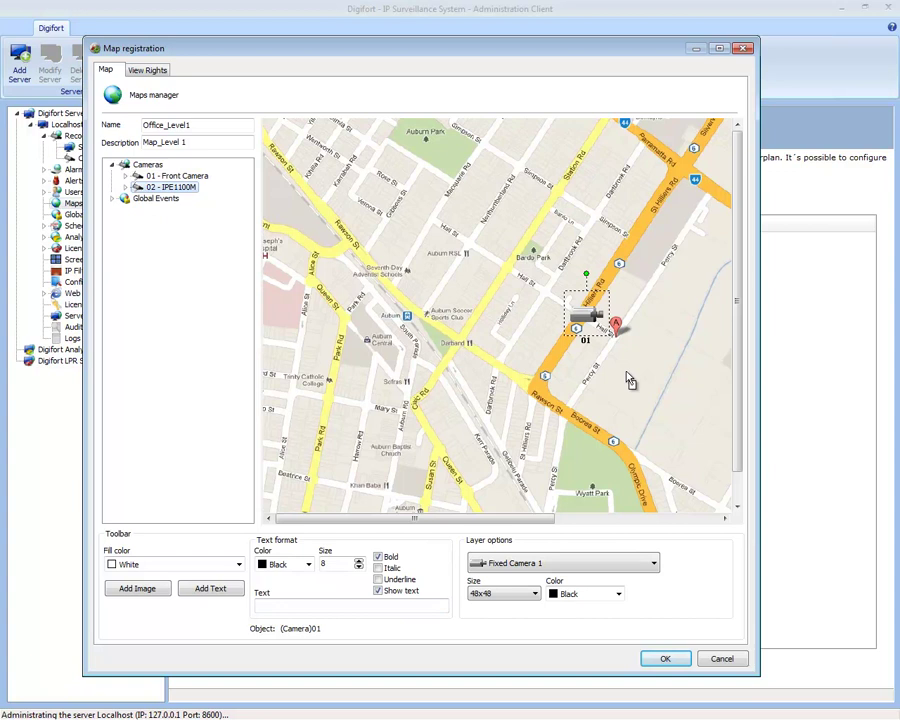
left_click(643, 330)
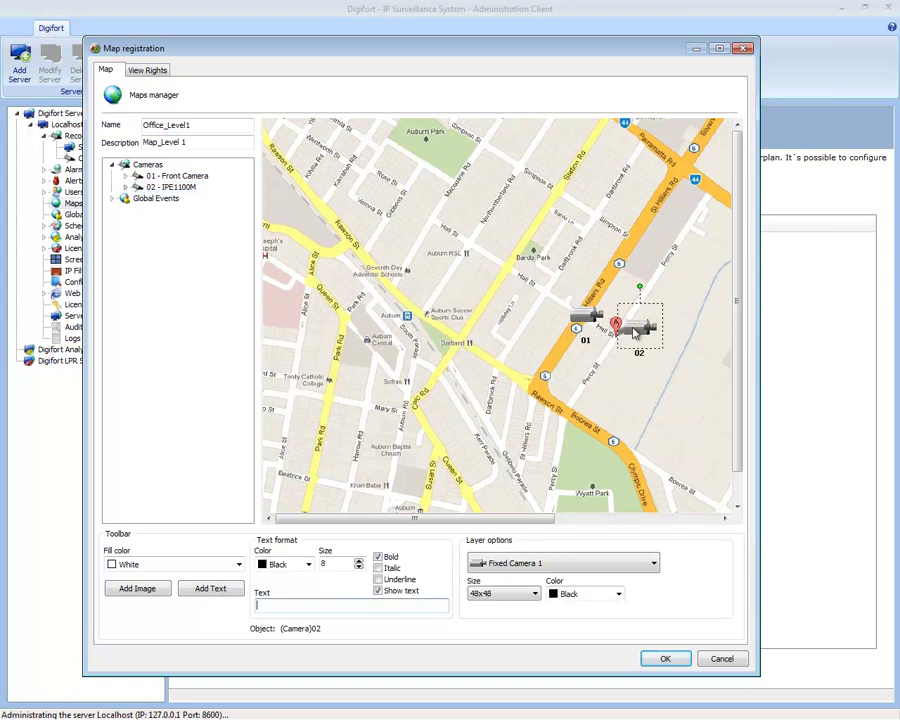
left_click_drag(643, 325, 624, 270)
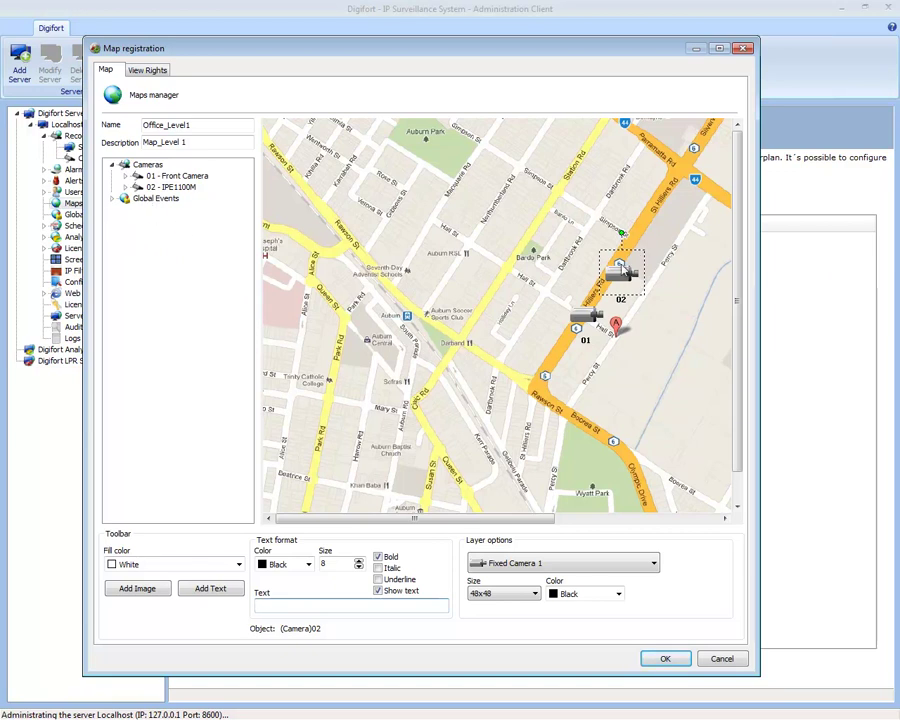
mouse_move(620, 270)
left_mouse_down()
mouse_move(606, 268)
mouse_move(610, 281)
left_mouse_up()
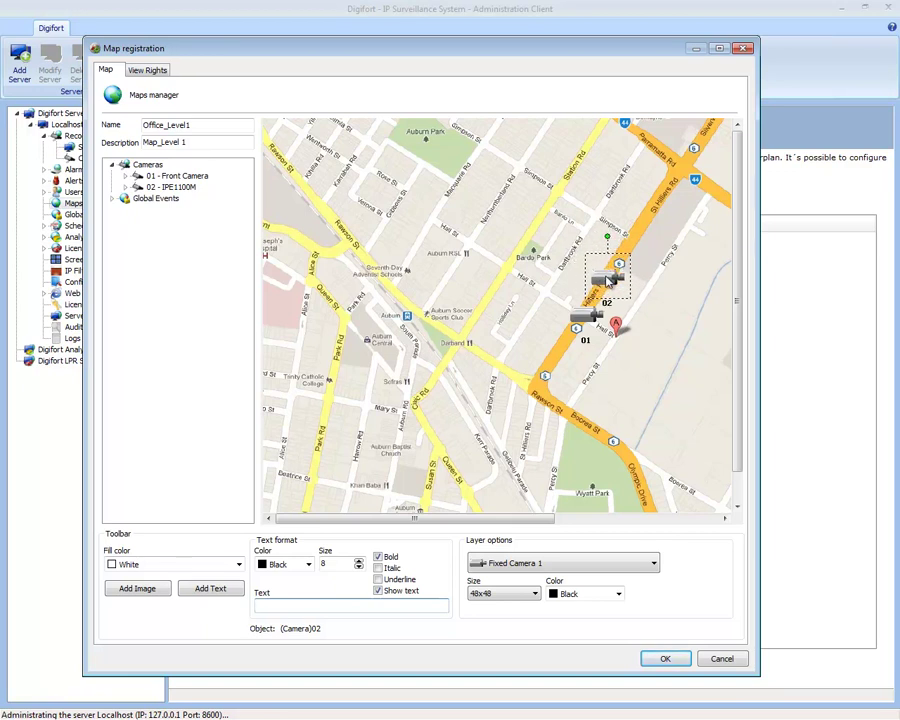
left_click_drag(607, 237, 592, 314)
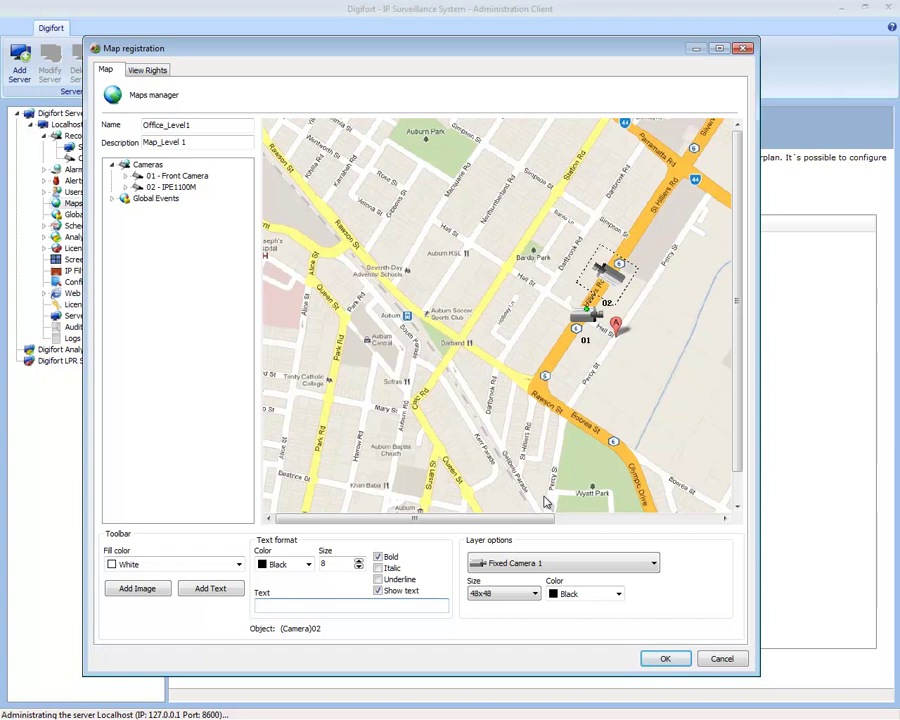
- Switch camera 02 to the Fixed Camera 2 icon, turned horizontal and moved up-left
left_click(522, 566)
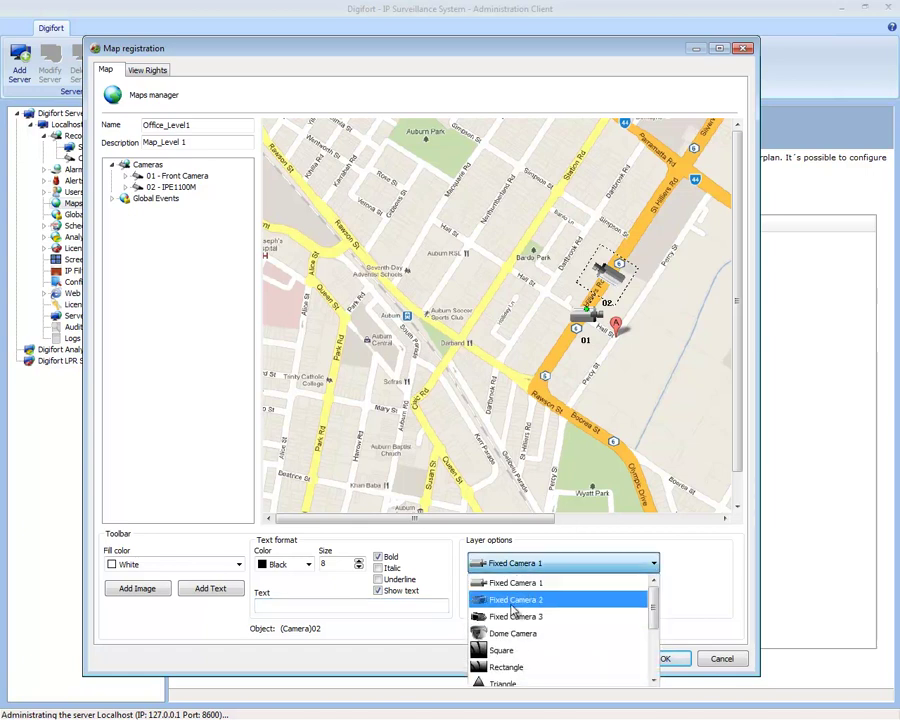
left_click(514, 600)
left_click_drag(591, 315, 608, 230)
left_click_drag(607, 282, 590, 272)
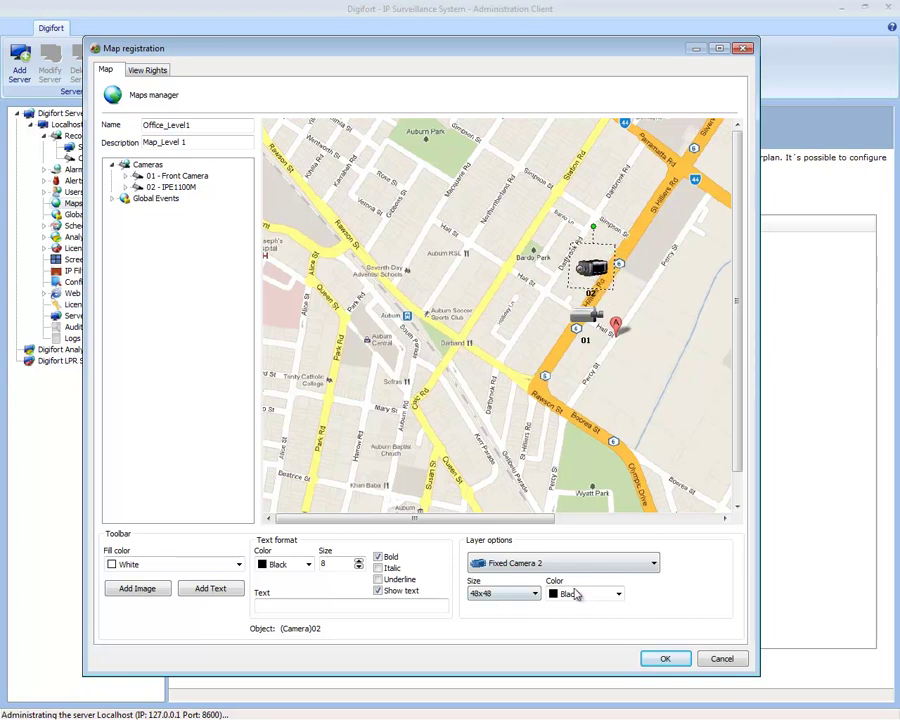
- Color camera 02 red and move it up and right on the map
left_click(617, 594)
left_click(556, 635)
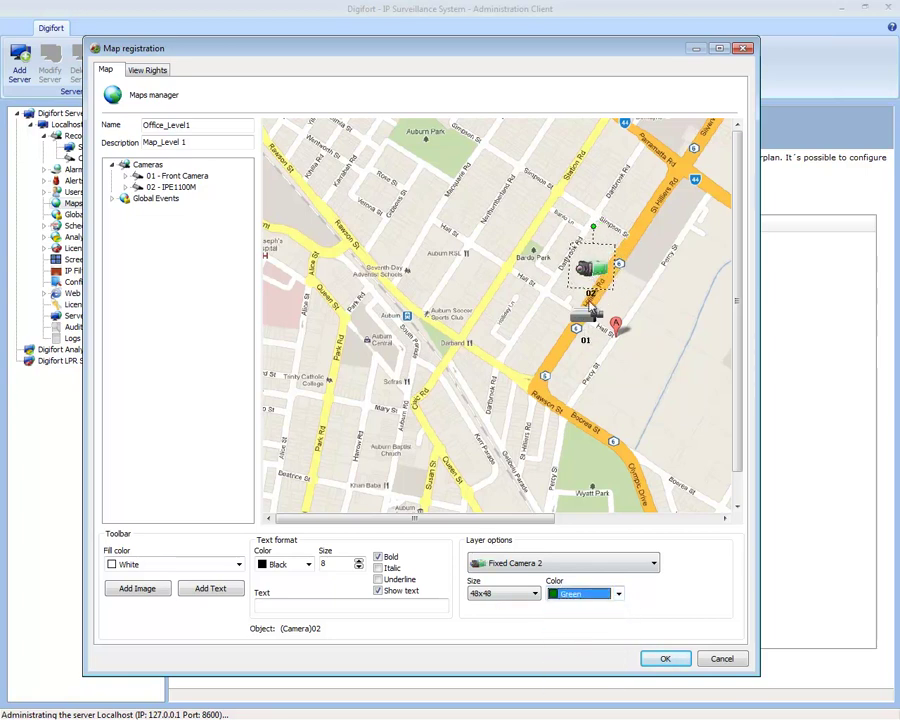
left_click(573, 598)
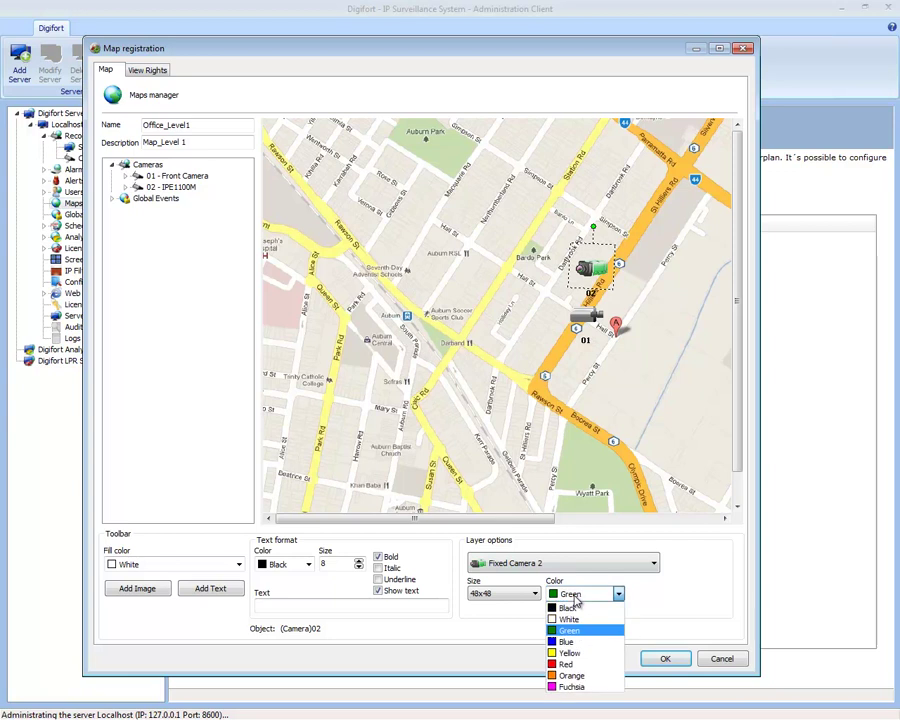
left_click(570, 664)
left_click_drag(590, 268, 634, 242)
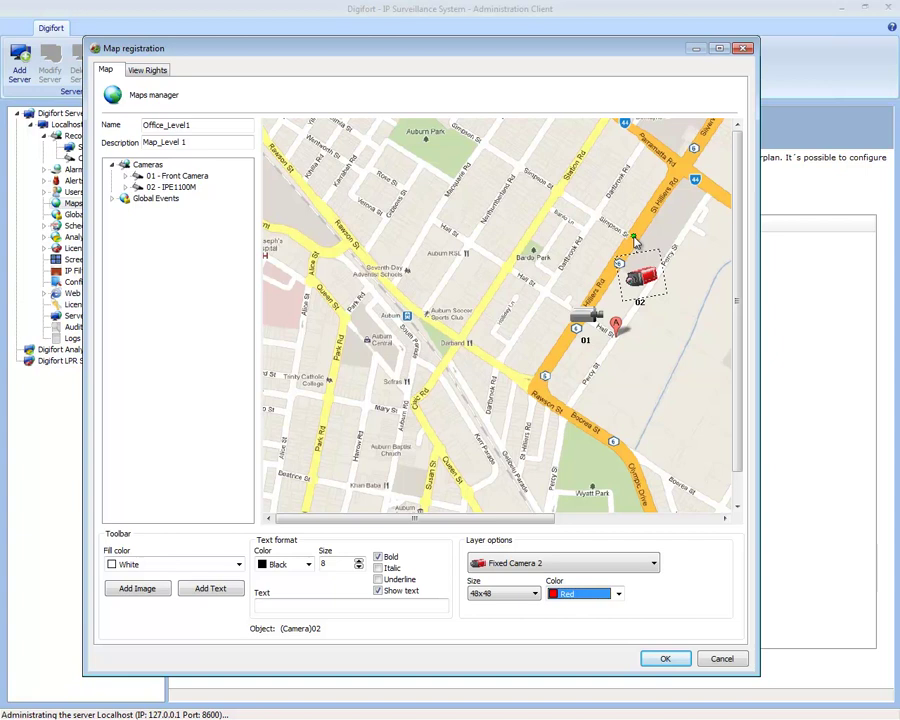
left_click_drag(598, 322, 588, 322)
- Change camera 01 to a black Dome Camera icon, moved down and left
left_click(527, 563)
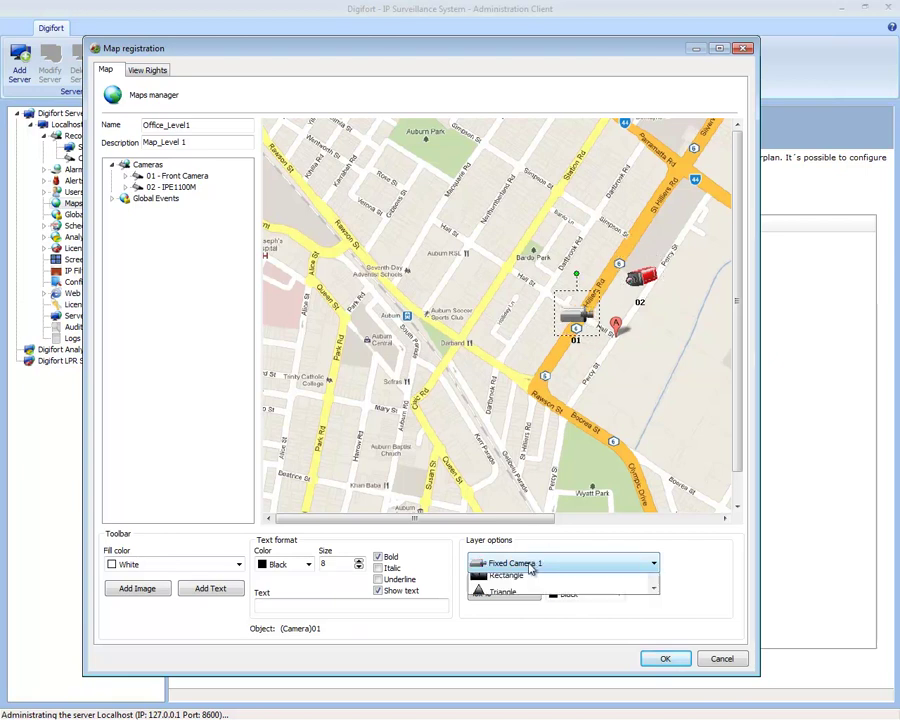
left_click(496, 631)
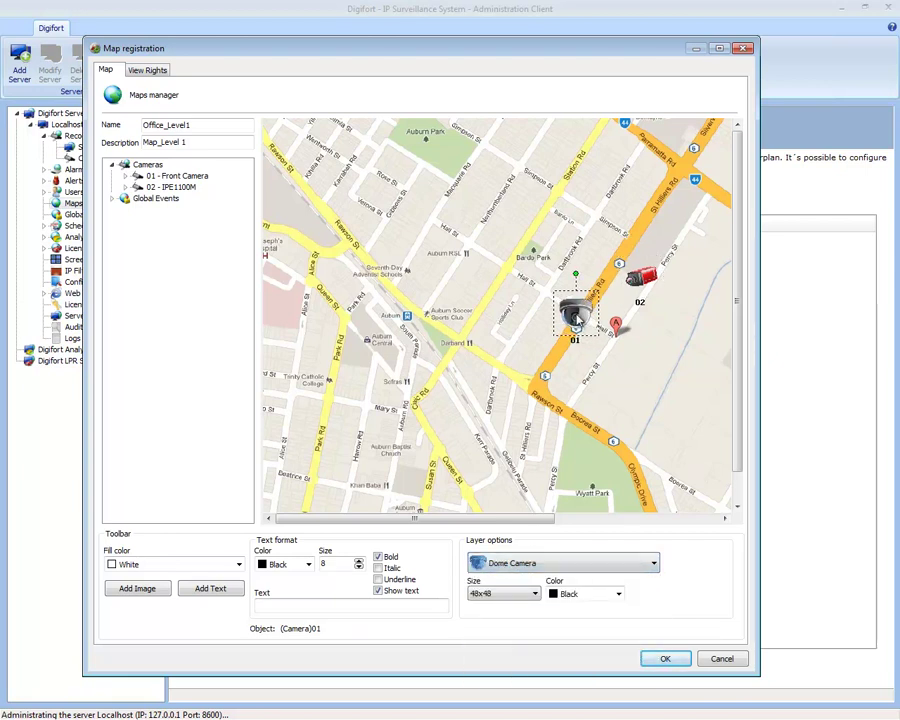
left_click_drag(578, 320, 570, 358)
left_click(572, 594)
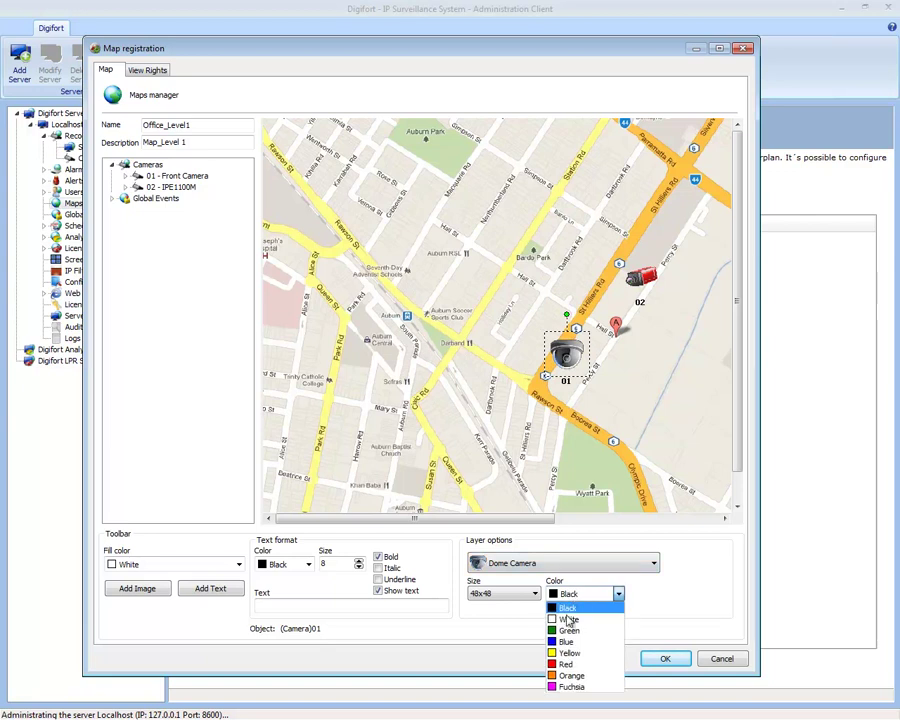
left_click(566, 654)
left_click(582, 594)
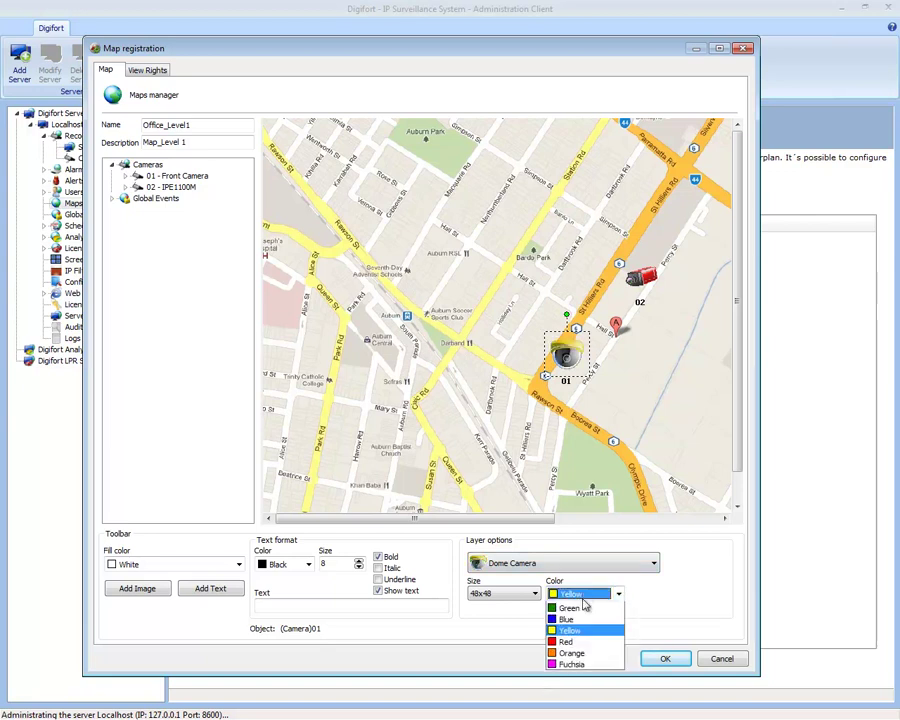
left_click(568, 675)
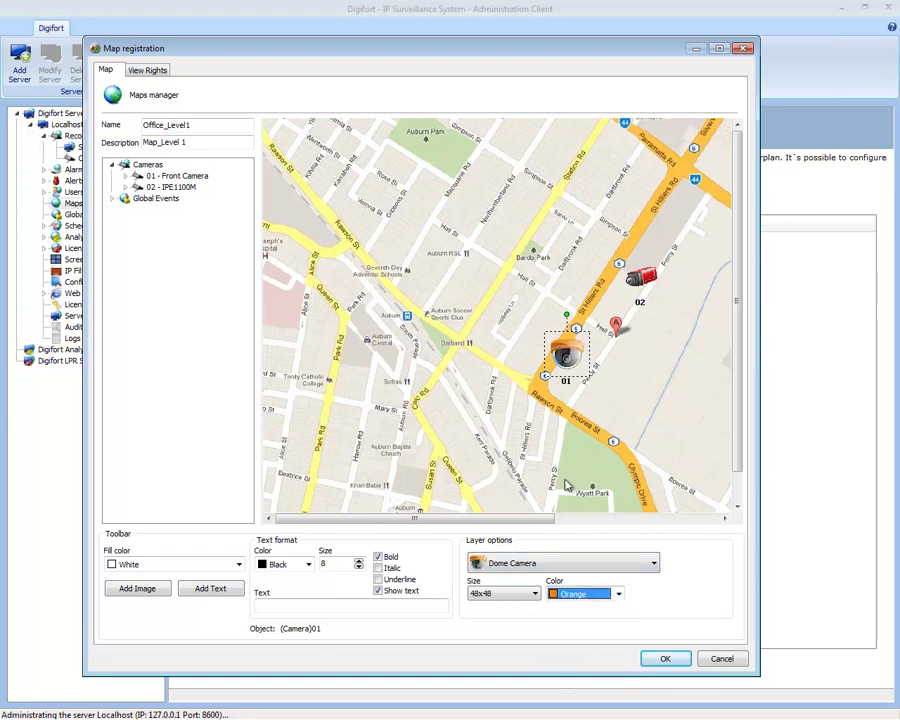
left_click(575, 596)
left_click(568, 620)
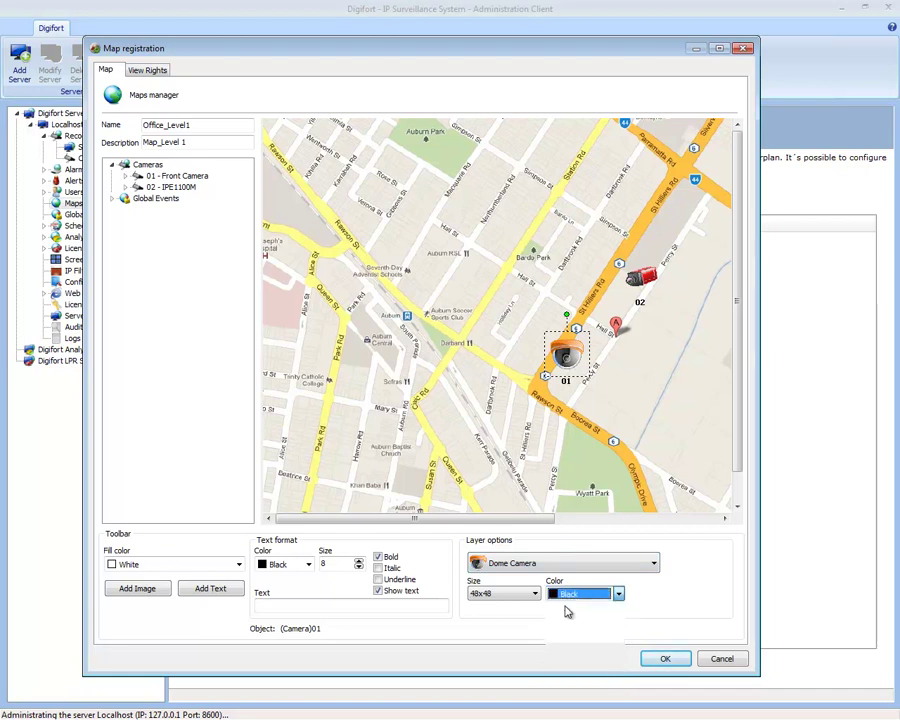
- Set the dome camera's icon size to 48x48 and reposition it below the marker
left_click(484, 592)
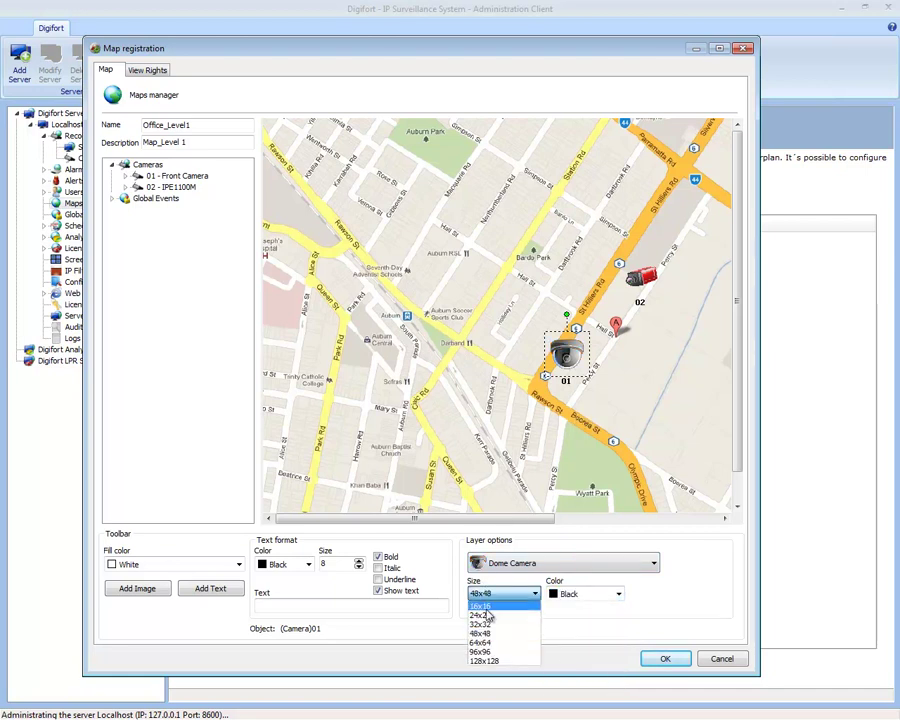
left_click(487, 652)
left_click_drag(590, 361, 641, 368)
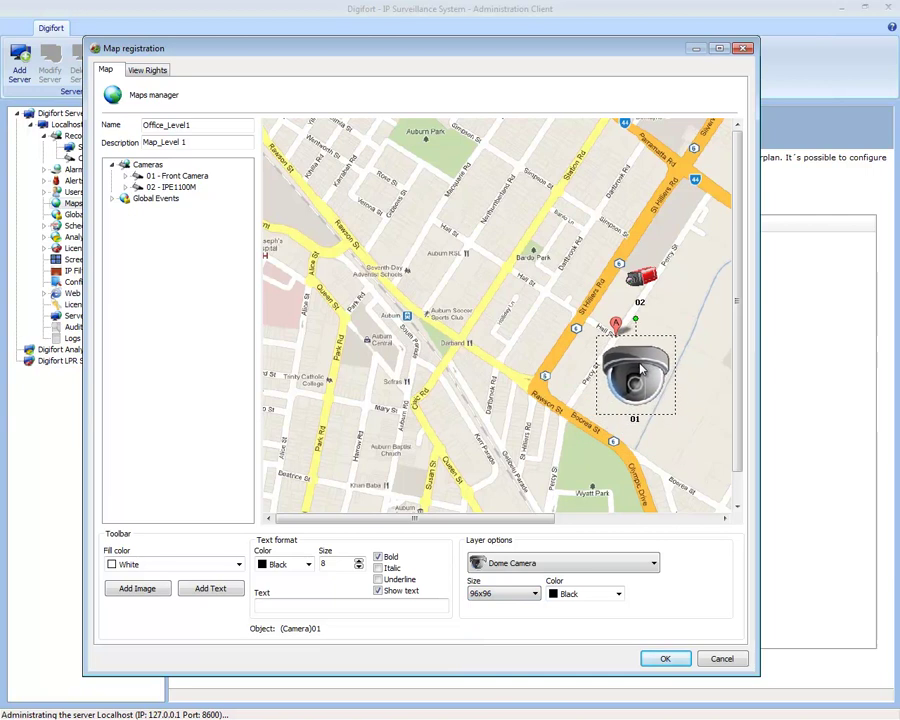
left_click(496, 594)
left_click(481, 606)
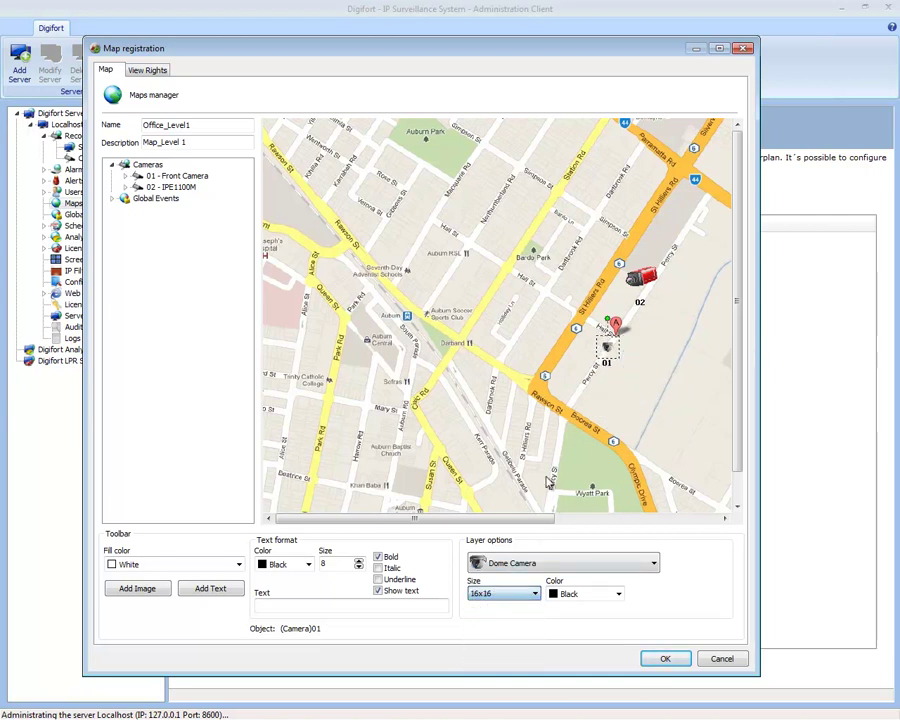
left_click(492, 594)
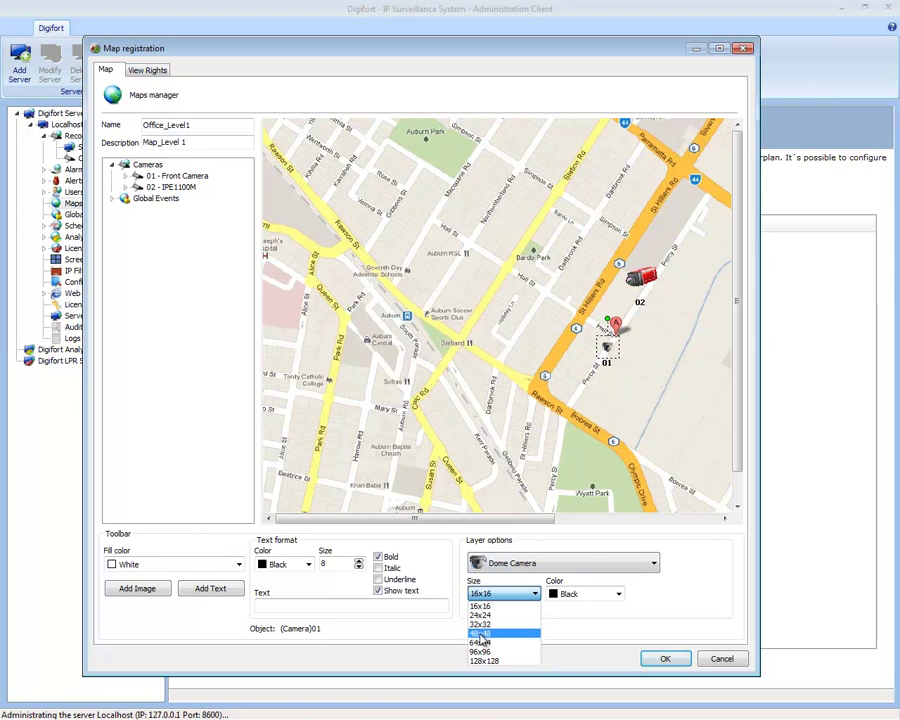
left_click(481, 633)
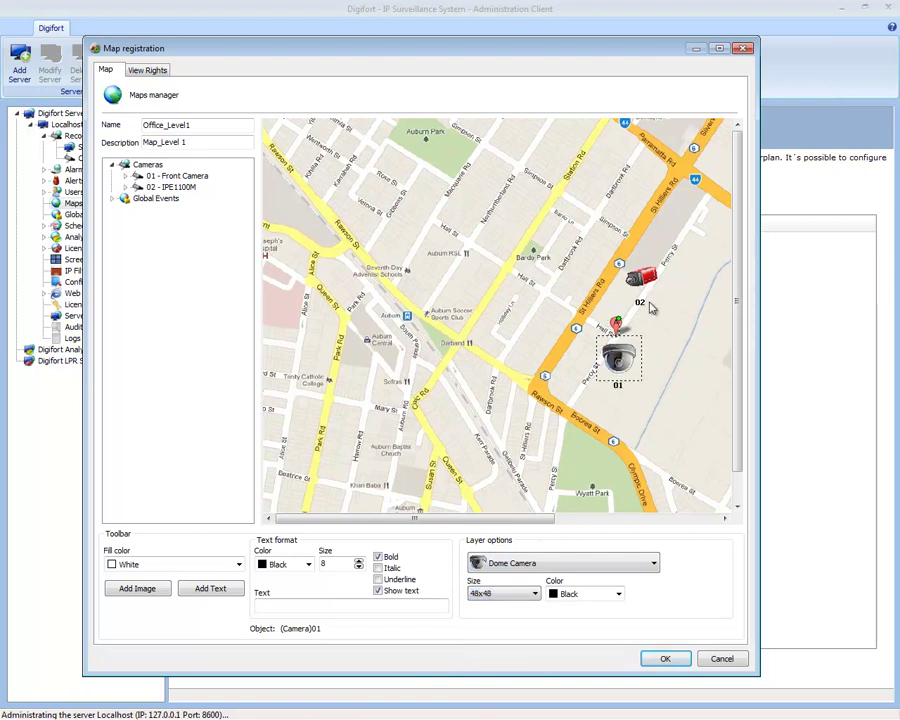
- Label camera 01 'Front Entrance'
left_click(287, 607)
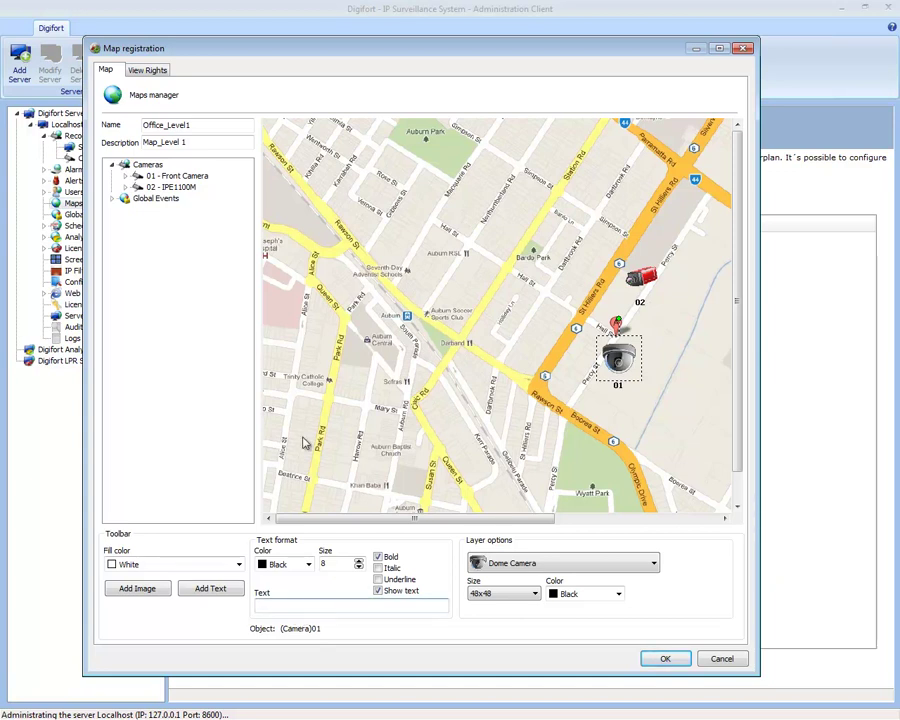
type("Froi")
key("BackSpace")
key("BackSpace")
type("ont Entrance")
left_click(630, 298)
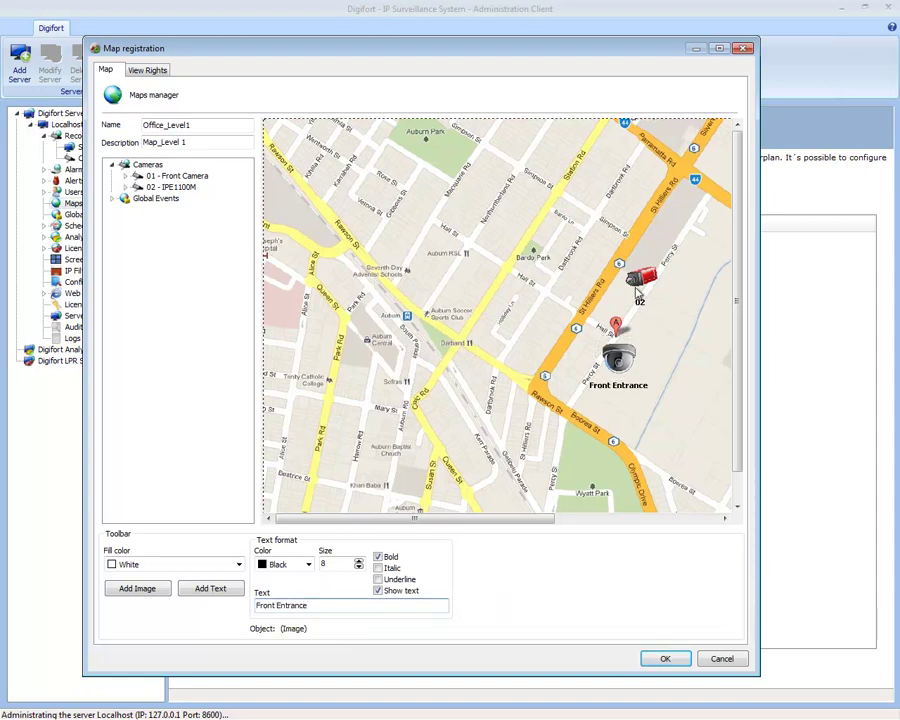
- Label camera 02 'Back Entrance'
left_click(642, 276)
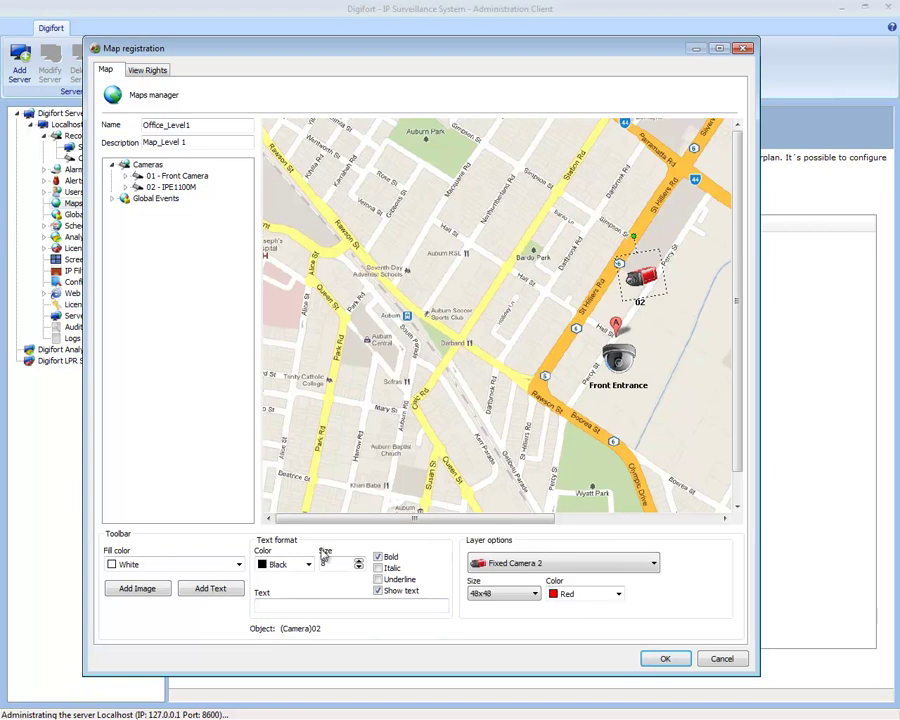
left_click(290, 604)
type("Back Entra")
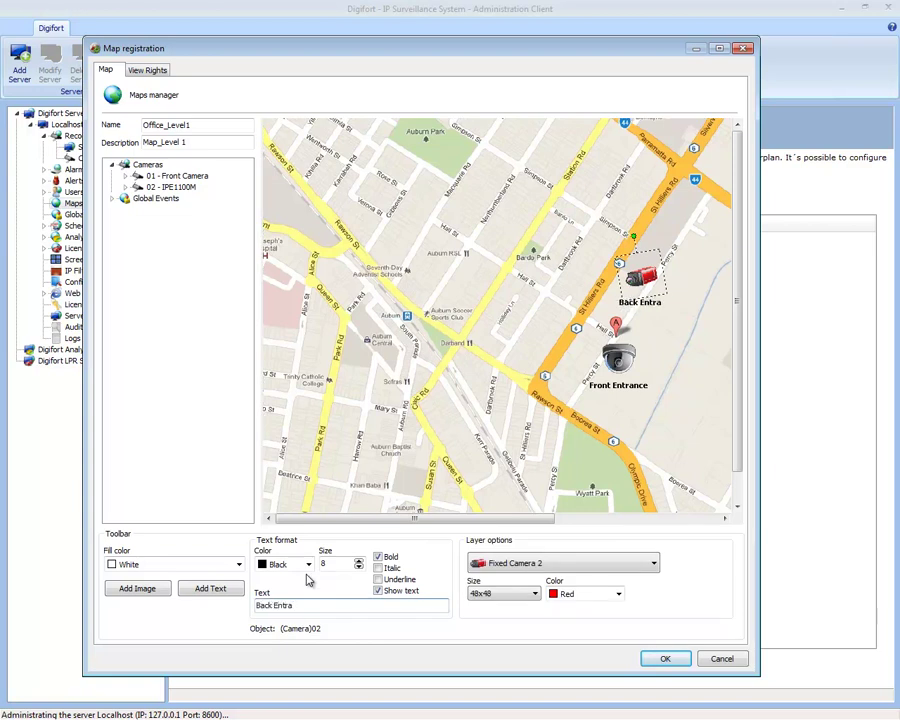
key("BackSpace")
type("ence")
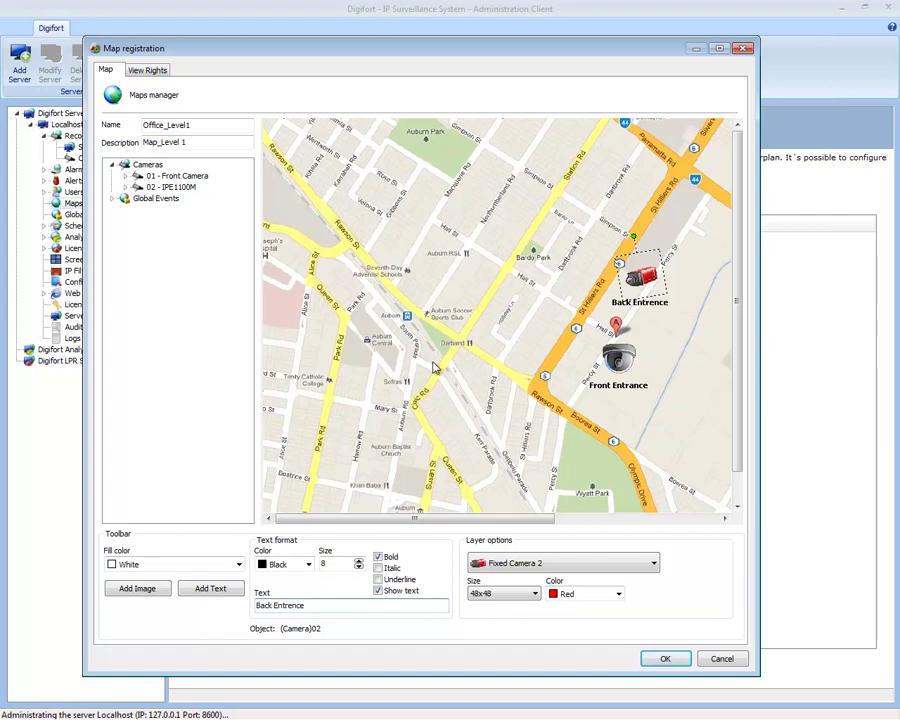
key("BackSpace")
key("BackSpace")
key("BackSpace")
type("ance")
left_click(728, 315)
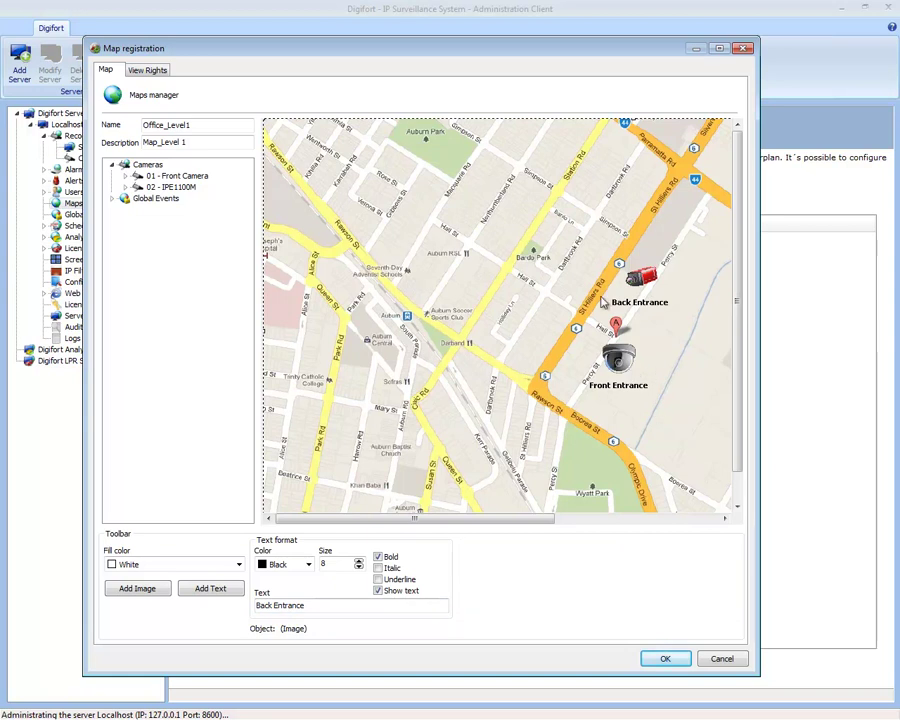
- Save the Office_Level1 map with OK
left_click(665, 660)
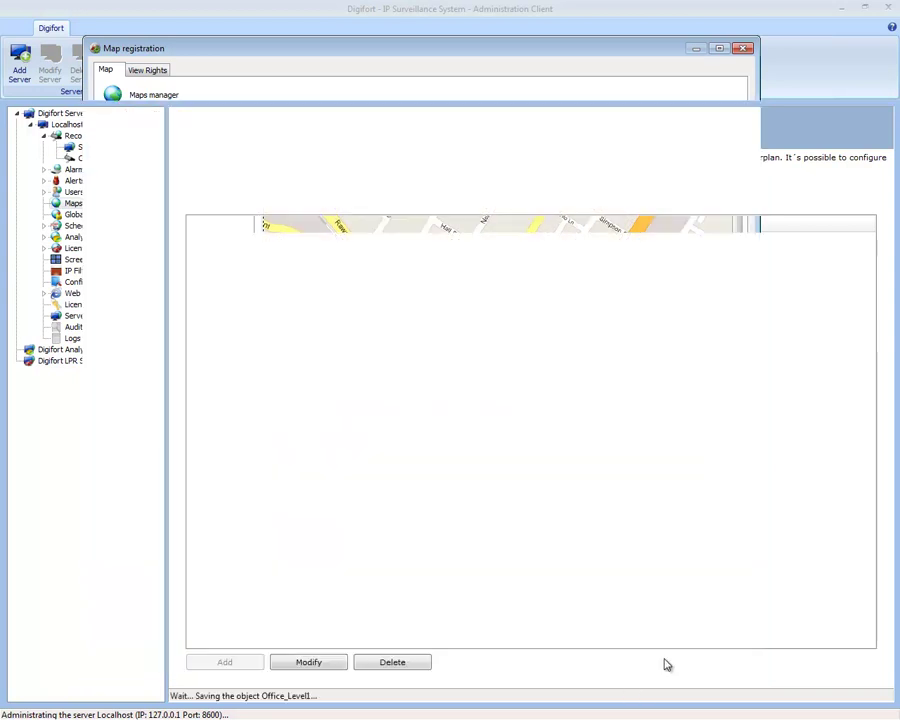